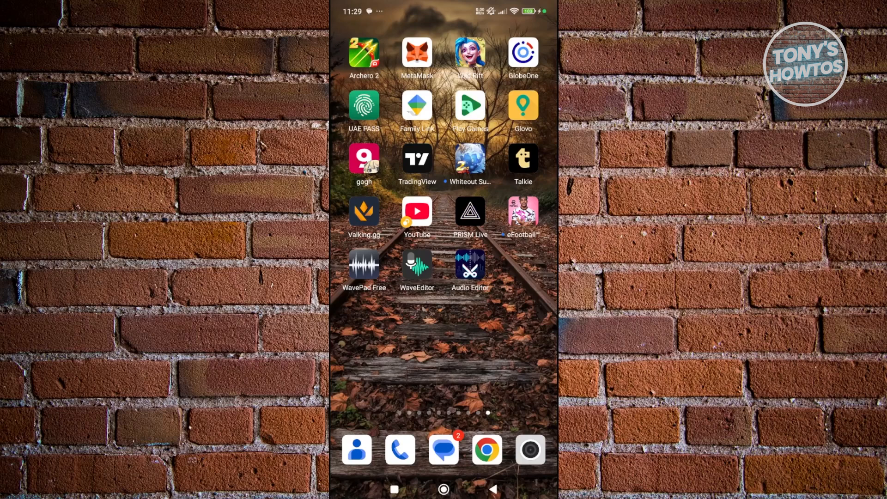
Launch WavePad, then WaveEditor, and open WaveEditor's recording screen at 00:00:00.
{"action": "left_click", "coordinate": [365, 267]}
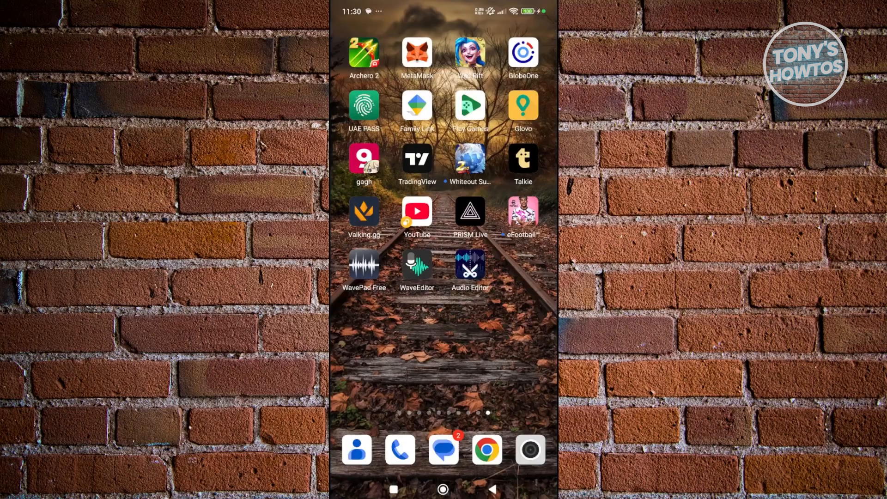
{"action": "left_click", "coordinate": [418, 264]}
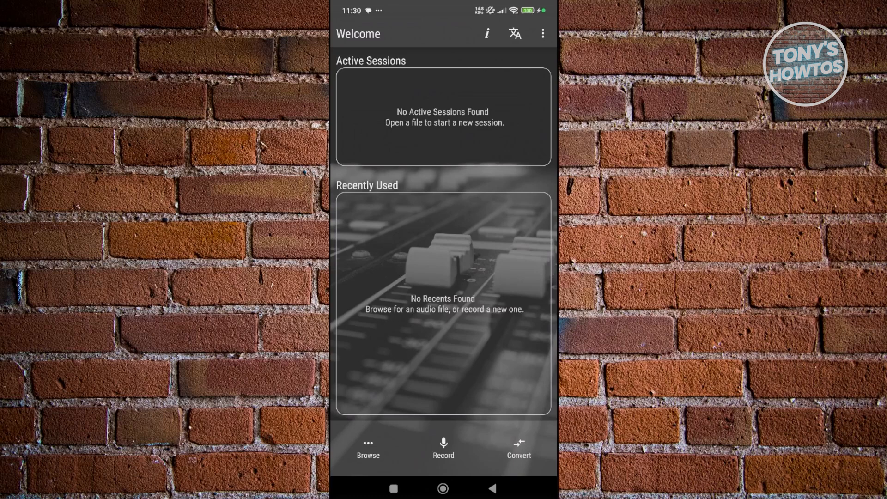
{"action": "left_click", "coordinate": [444, 448]}
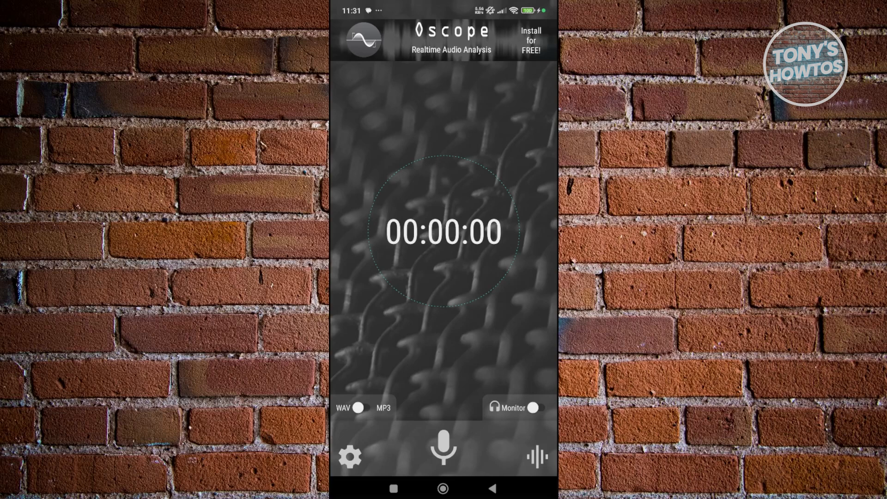
Return home from WaveEditor and launch Audio Editor to its tool menu.
{"action": "left_click", "coordinate": [443, 489]}
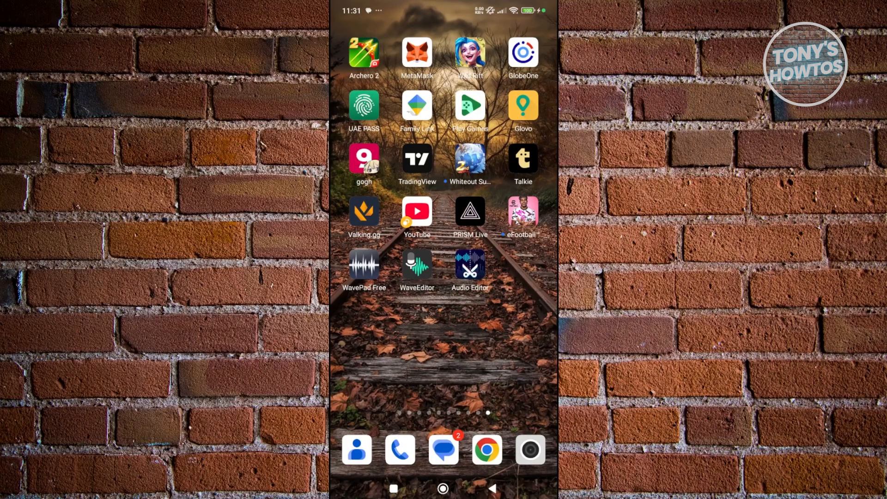
{"action": "left_click", "coordinate": [470, 269]}
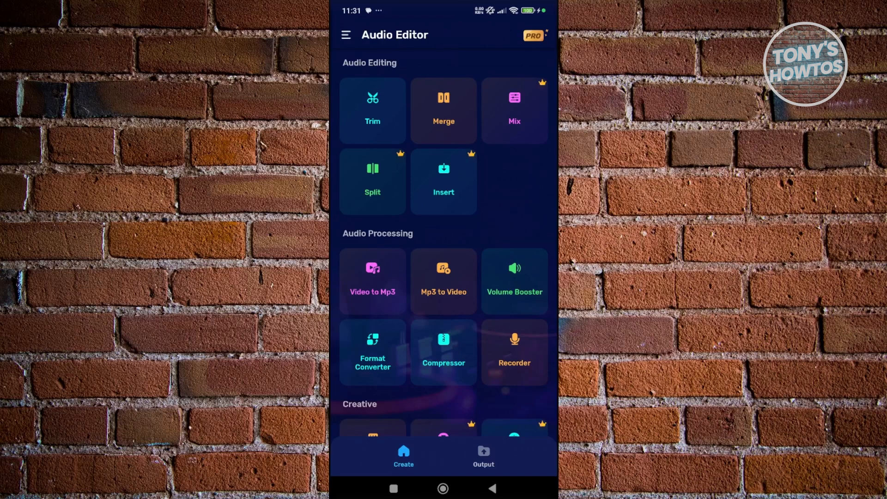
Close Audio Editor via the Home button, returning to the home screen.
{"action": "left_click", "coordinate": [443, 489]}
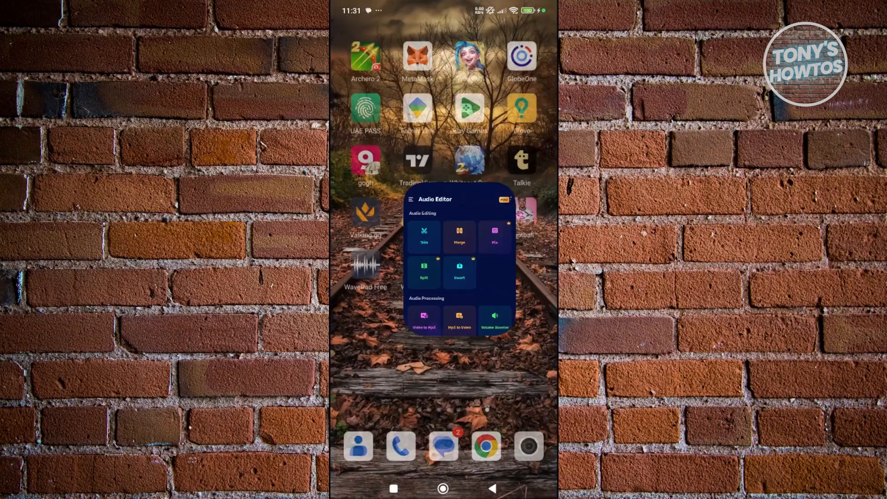